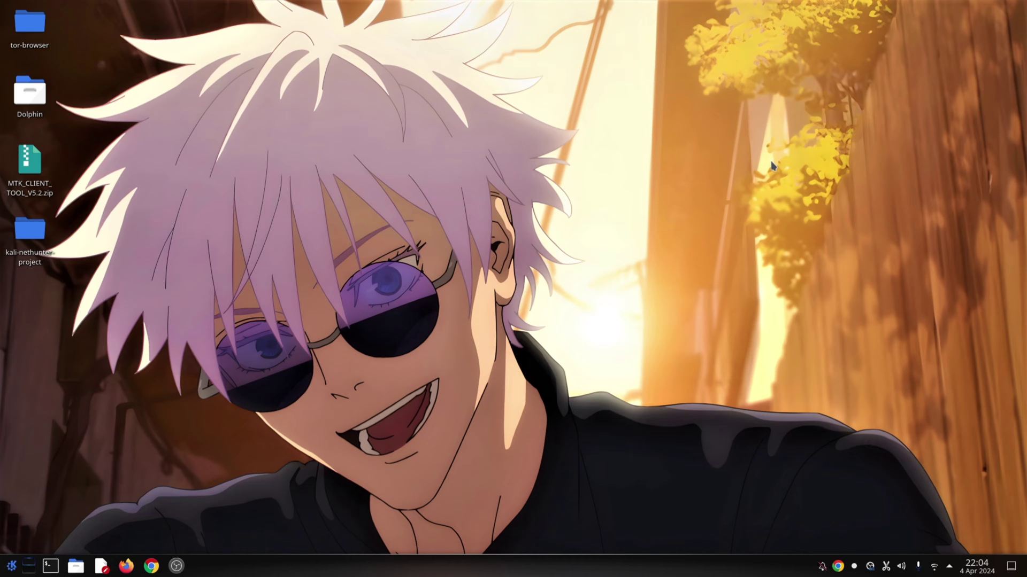
# Step: Launch a Konsole terminal window with Ctrl+Alt+T
pyautogui.hotkey('ctrl', 'alt', 't')
# Step: Enlarge the terminal text twice and run 'fastboot devices' to list the phone
pyautogui.hotkey('ctrl', '+')
pyautogui.hotkey('ctrl', '+')
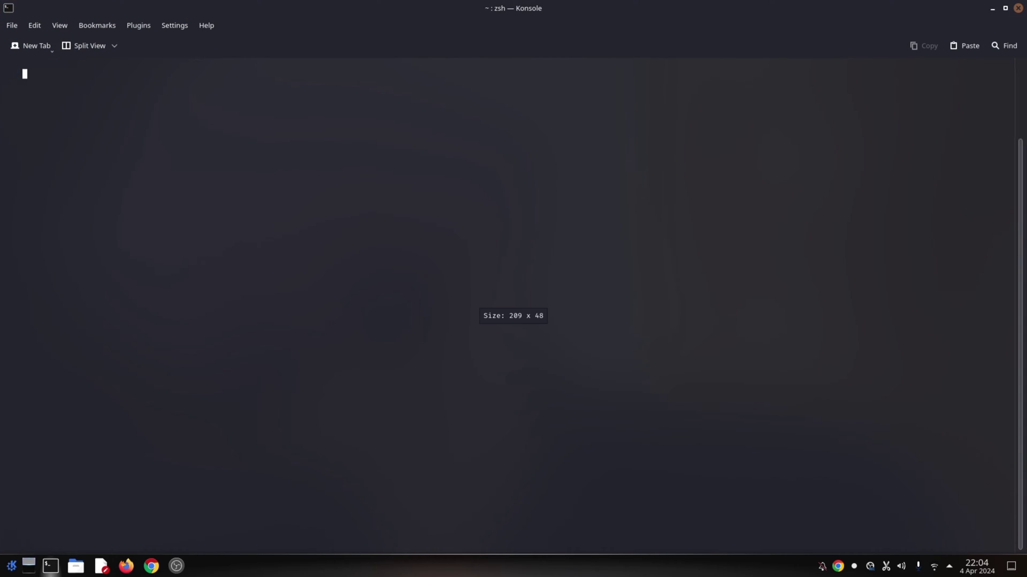
pyautogui.hotkey('ctrl', '+')
pyautogui.hotkey('ctrl', '+')
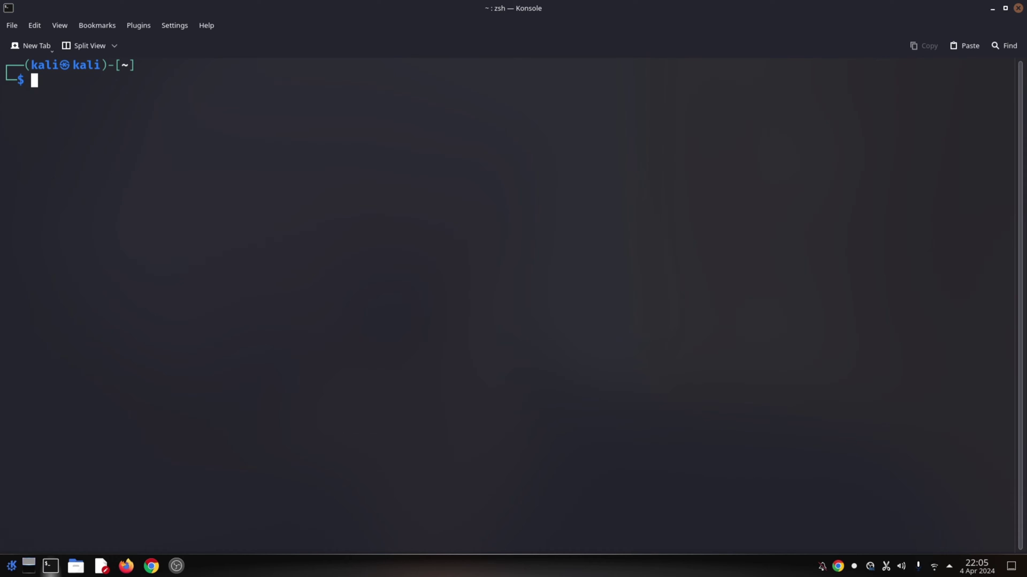
pyautogui.write('fastboot ')
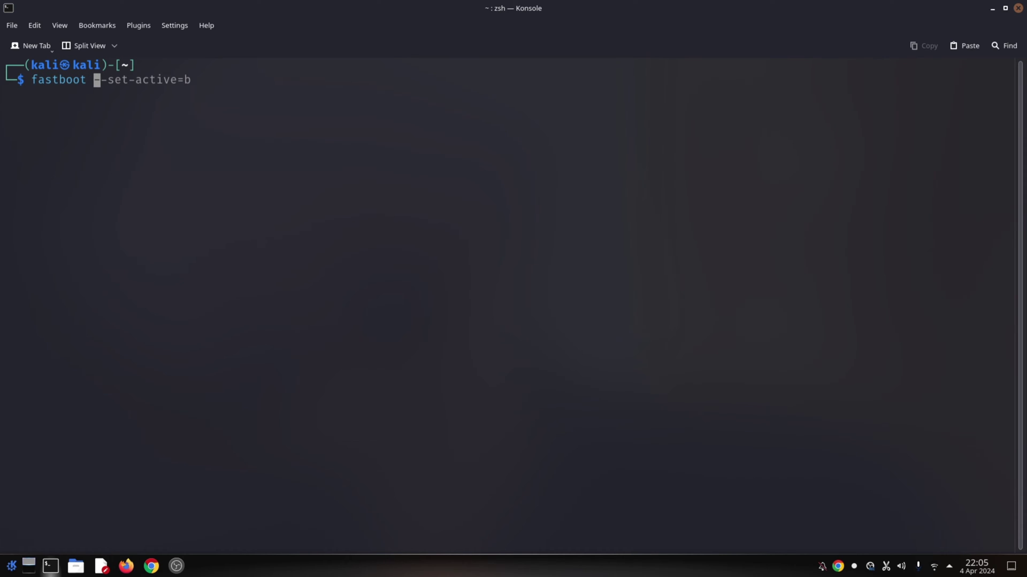
pyautogui.write('devices')
pyautogui.press('Return')
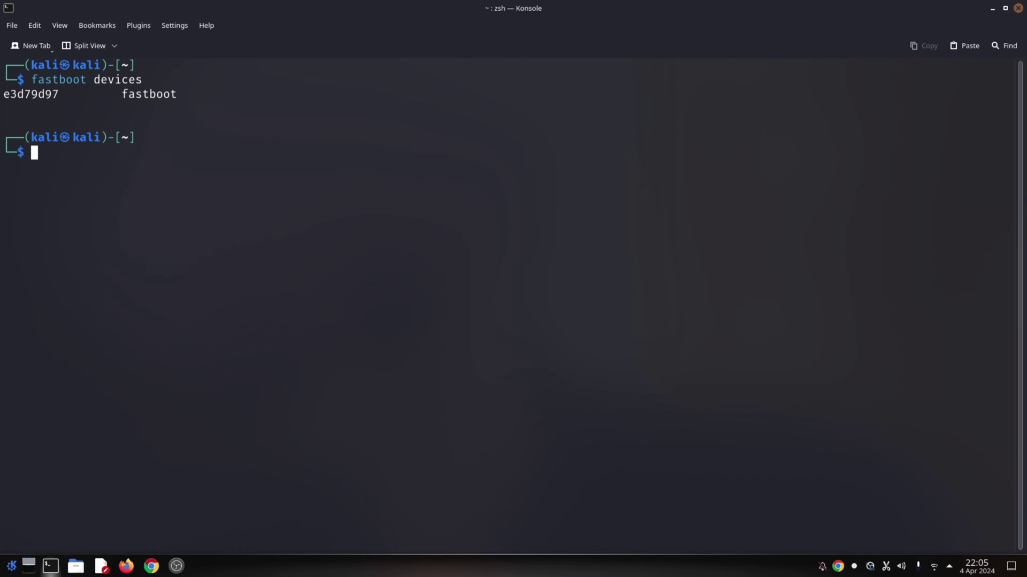
pyautogui.write('fastbo')
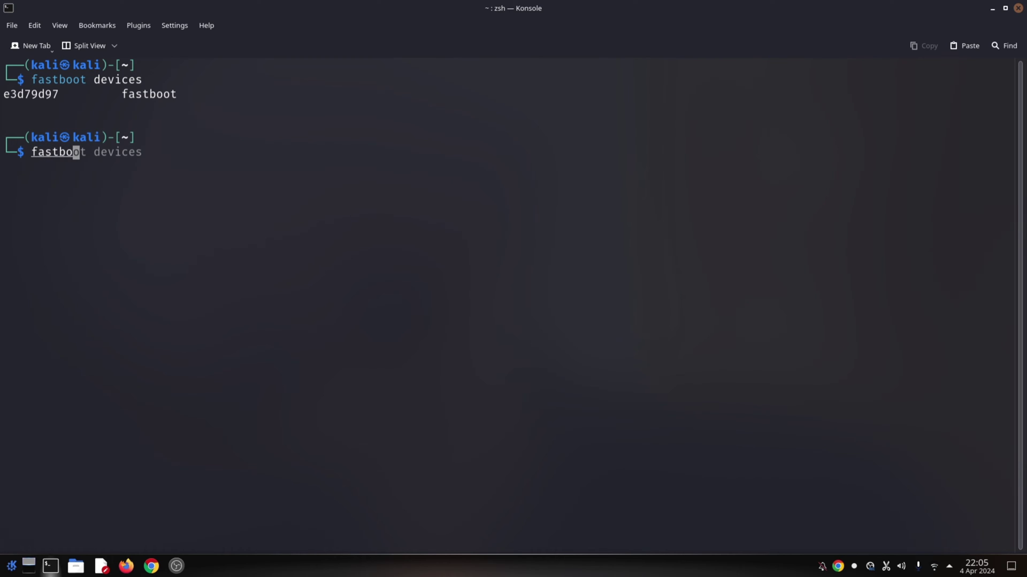
pyautogui.write('ot e')
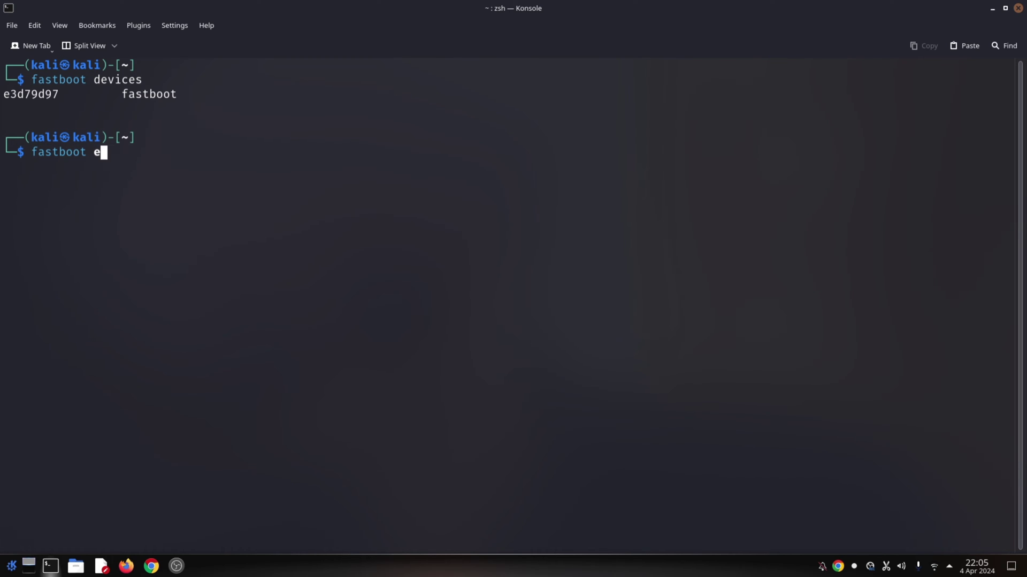
pyautogui.write('rase syst')
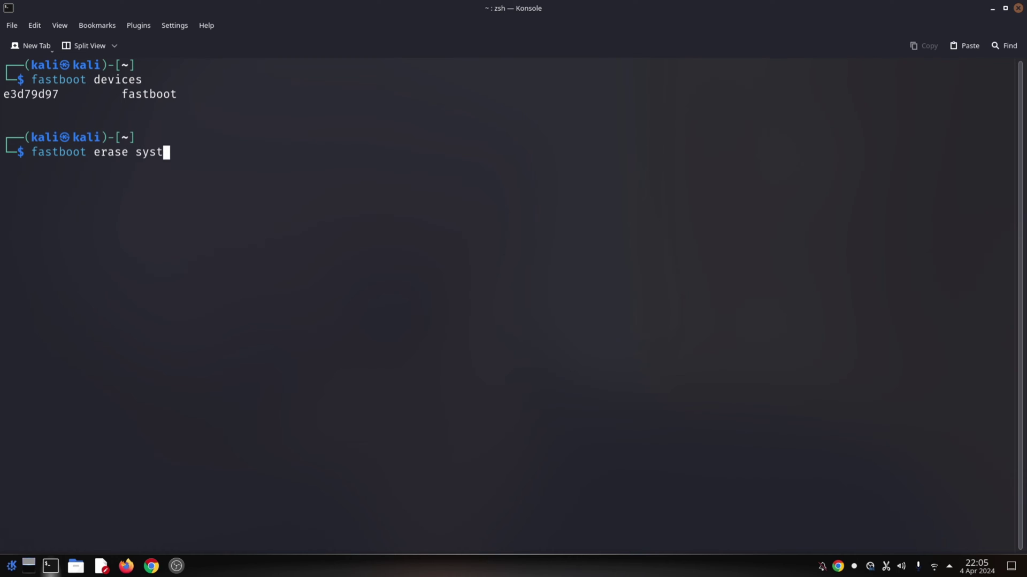
pyautogui.write('em__')
pyautogui.write('a')
# Step: Erase system_a, then system_b by editing the recalled 'fastboot erase' command
pyautogui.press('BackSpace')
pyautogui.write('a')
pyautogui.press('Return')
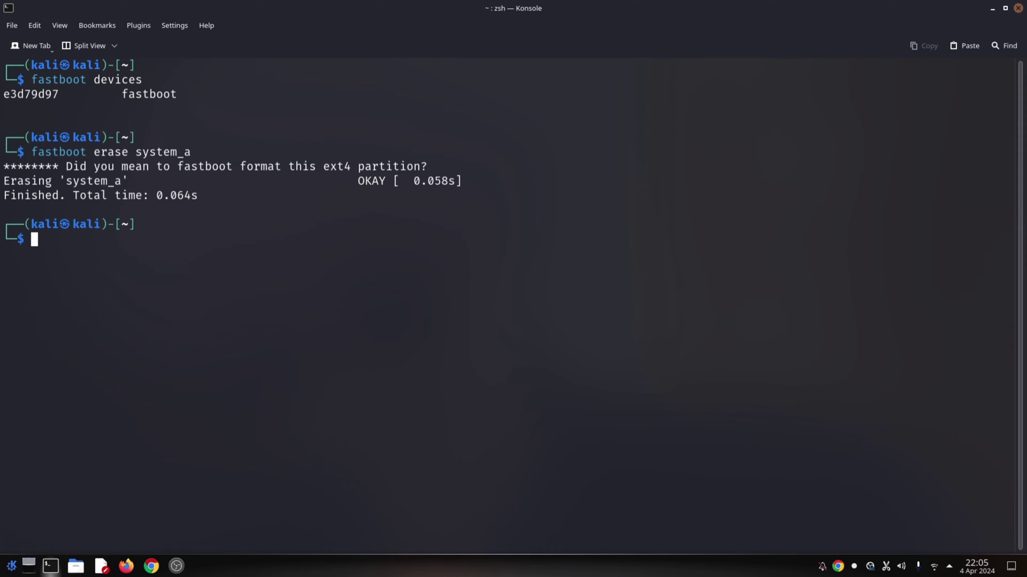
pyautogui.press('Up')
pyautogui.press('BackSpace')
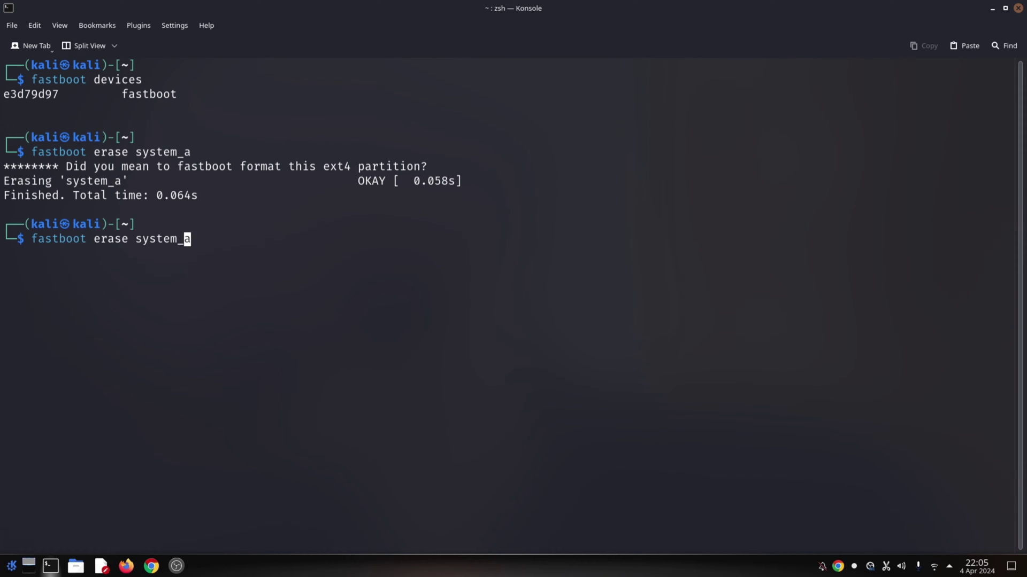
pyautogui.write('b')
pyautogui.press('Return')
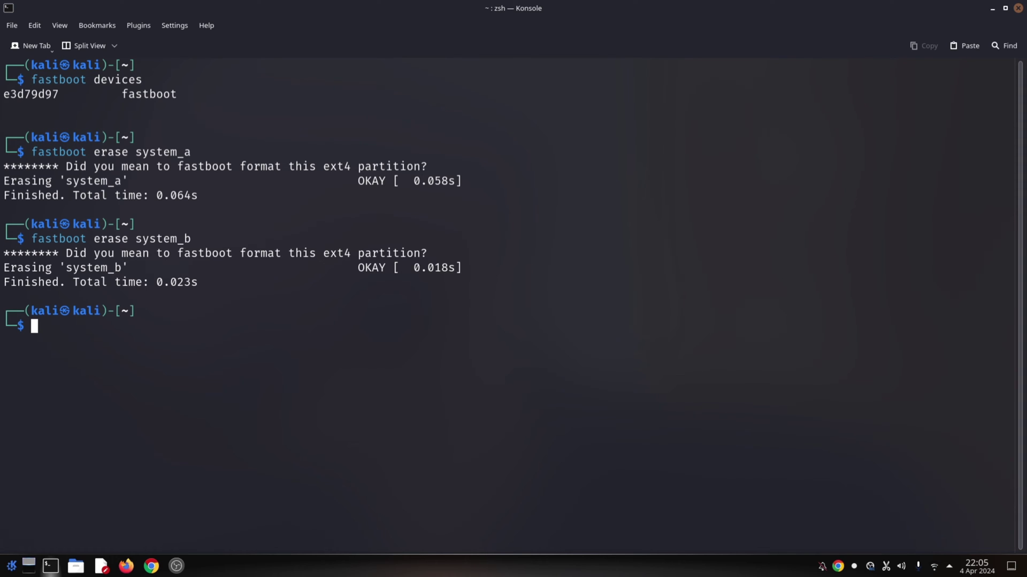
pyautogui.press('Up')
# Step: Erase the odm_a and odm_b partitions with 'fastboot erase'
pyautogui.press('Left')
pyautogui.press('Left')
pyautogui.press('Left')
pyautogui.press('Left')
pyautogui.press('Left')
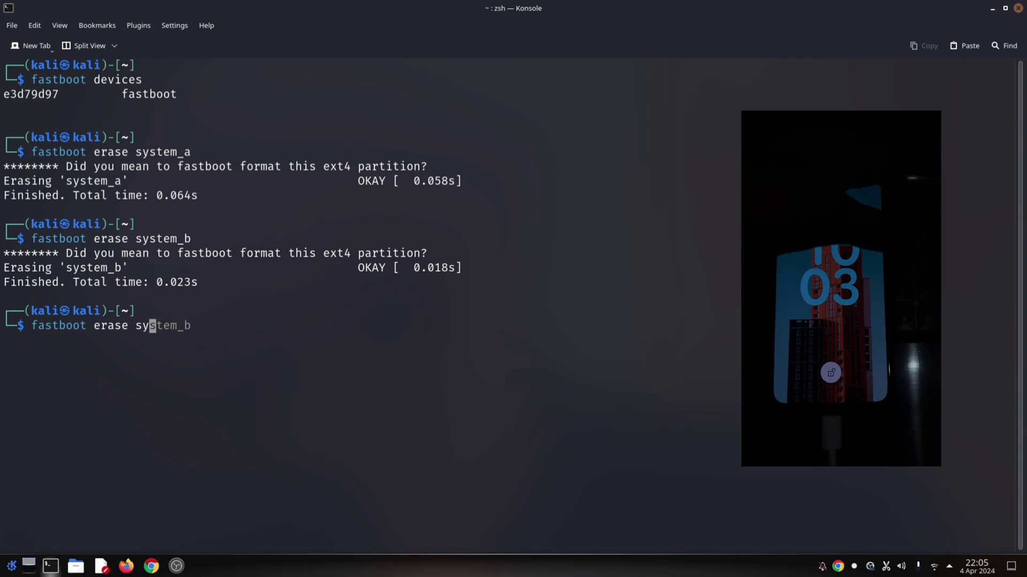
pyautogui.hotkey('ctrl', 'k')
pyautogui.press('BackSpace')
pyautogui.write('odm_')
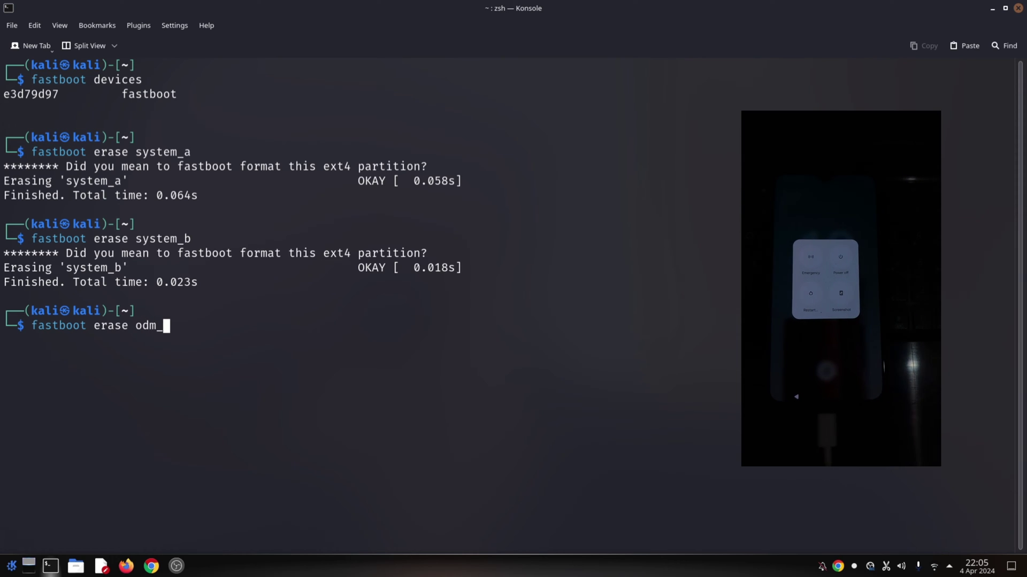
pyautogui.write('a')
pyautogui.press('Return')
pyautogui.press('Up')
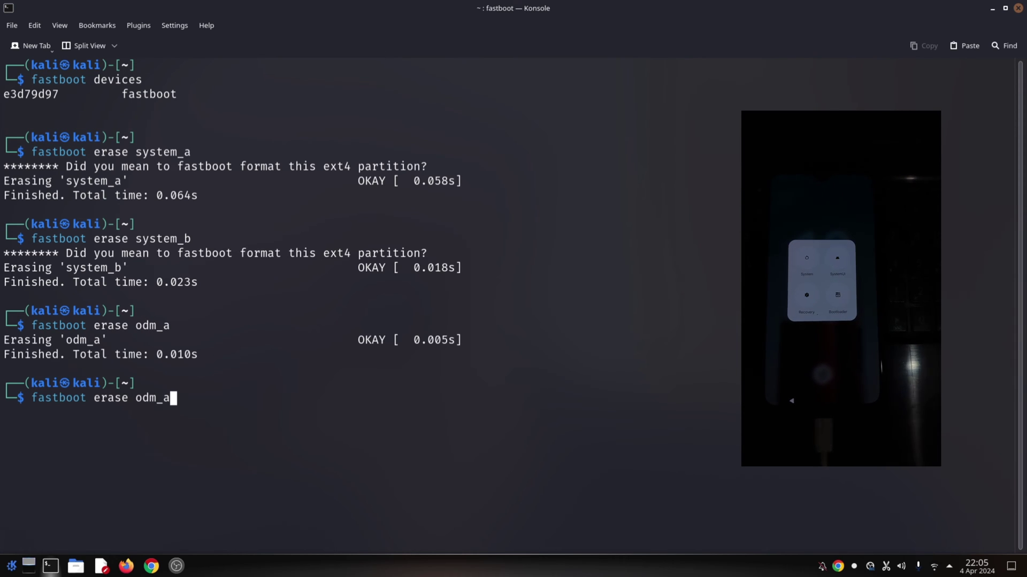
pyautogui.press('BackSpace')
pyautogui.write('b')
pyautogui.press('Return')
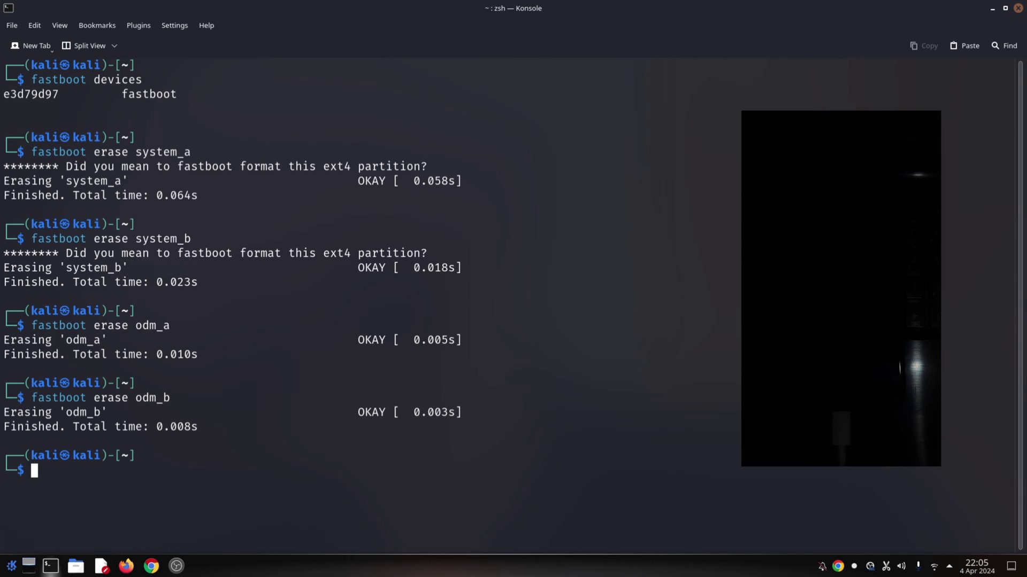
# Step: Erase the vendor_a partition with 'fastboot erase'
pyautogui.press('Up')
pyautogui.press('BackSpace')
pyautogui.press('BackSpace')
pyautogui.press('BackSpace')
pyautogui.press('BackSpace')
pyautogui.press('BackSpace')
pyautogui.write('v')
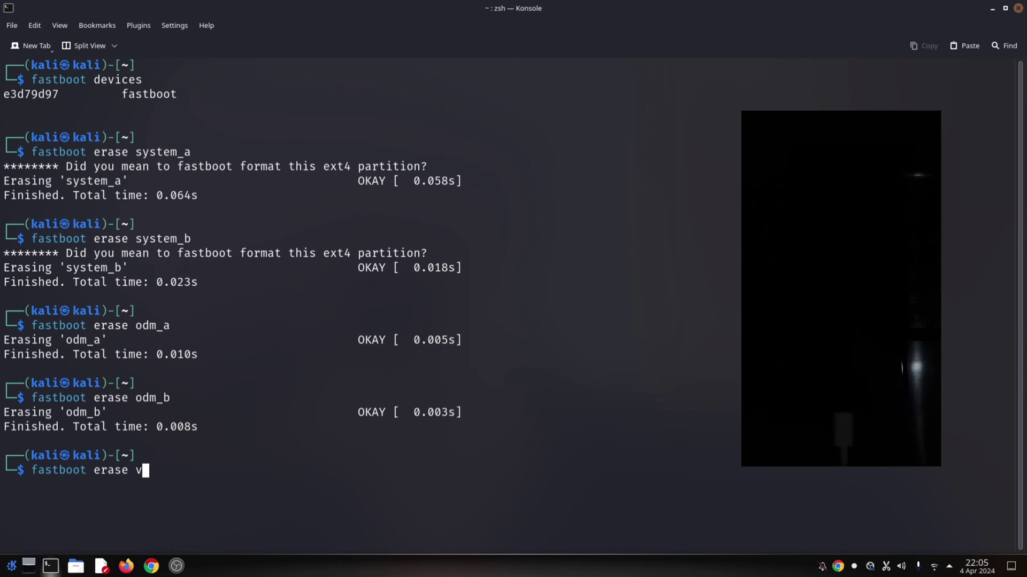
pyautogui.write('end')
pyautogui.write('or_a')
pyautogui.press('Return')
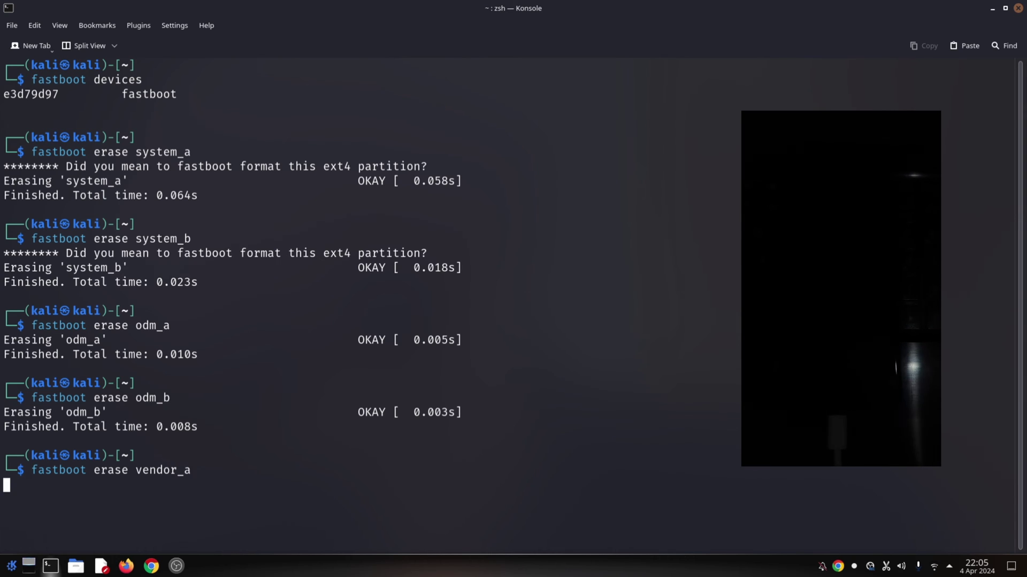
pyautogui.press('Up')
pyautogui.press('BackSpace')
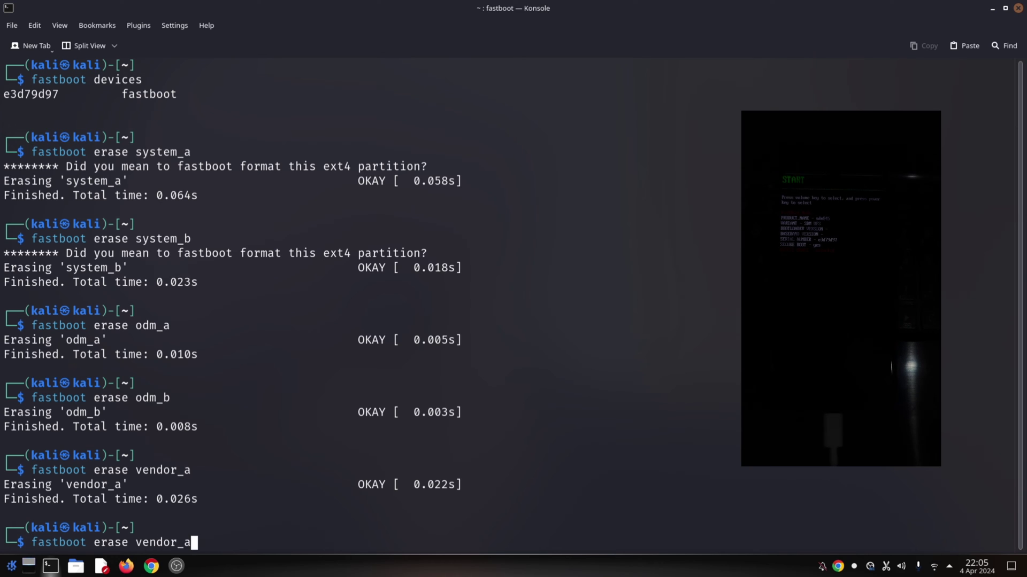
pyautogui.write('b')
# Step: Erase the vendor_b partition and start typing the 'fastboot boot' command
pyautogui.press('Return')
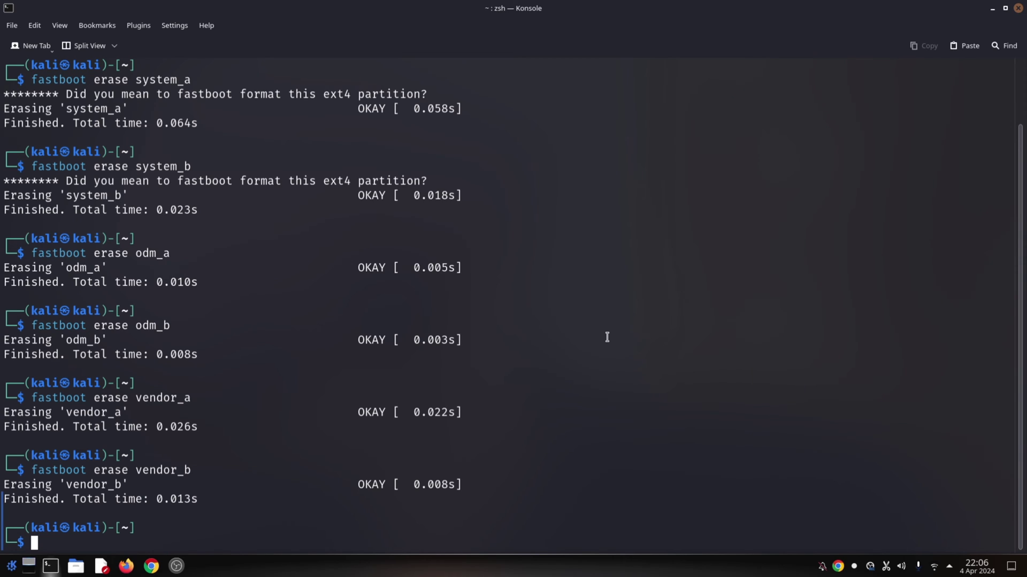
pyautogui.click(1006, 8)
pyautogui.write('astn')
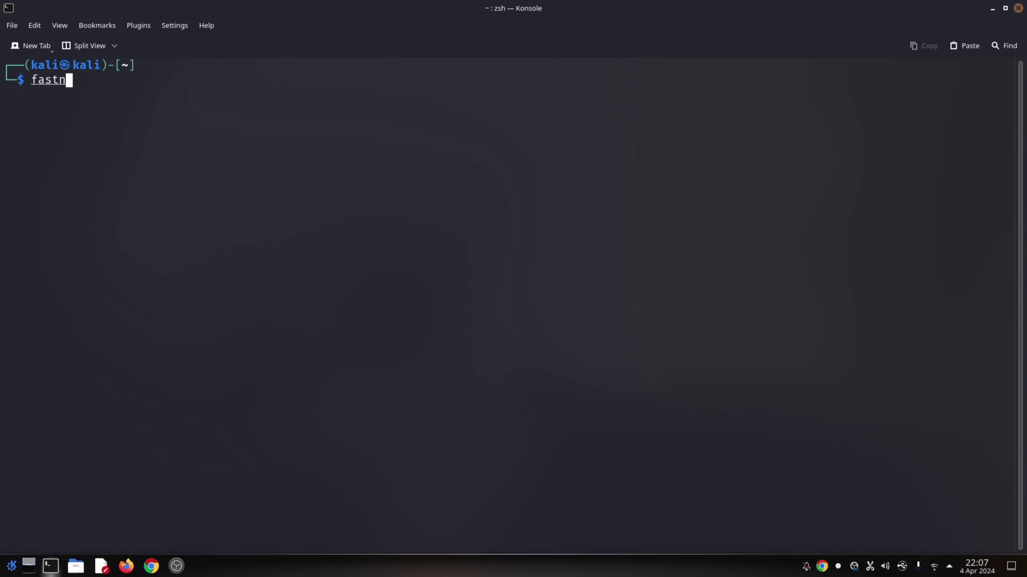
pyautogui.press('BackSpace')
pyautogui.write('boot ')
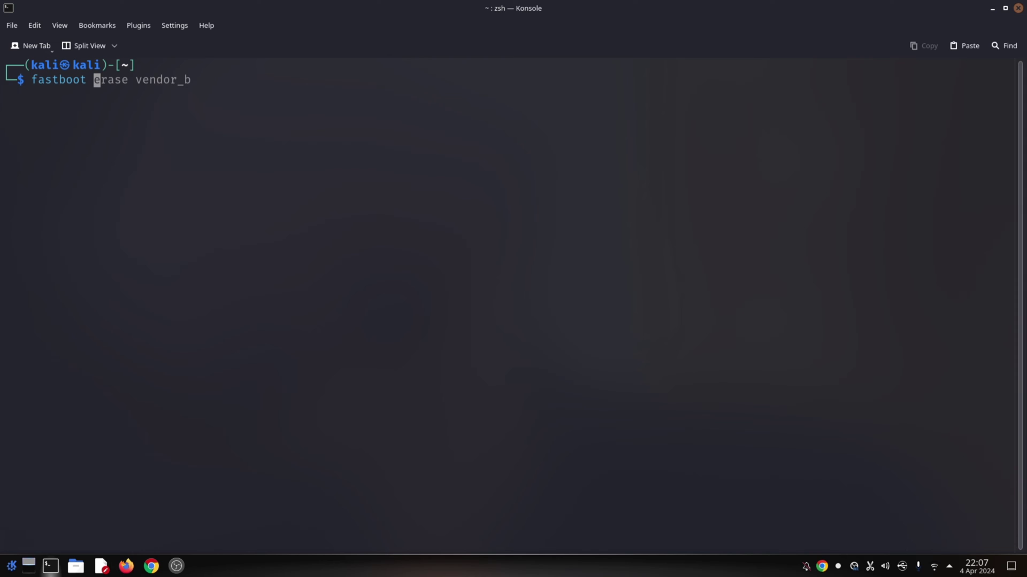
pyautogui.write('boot')
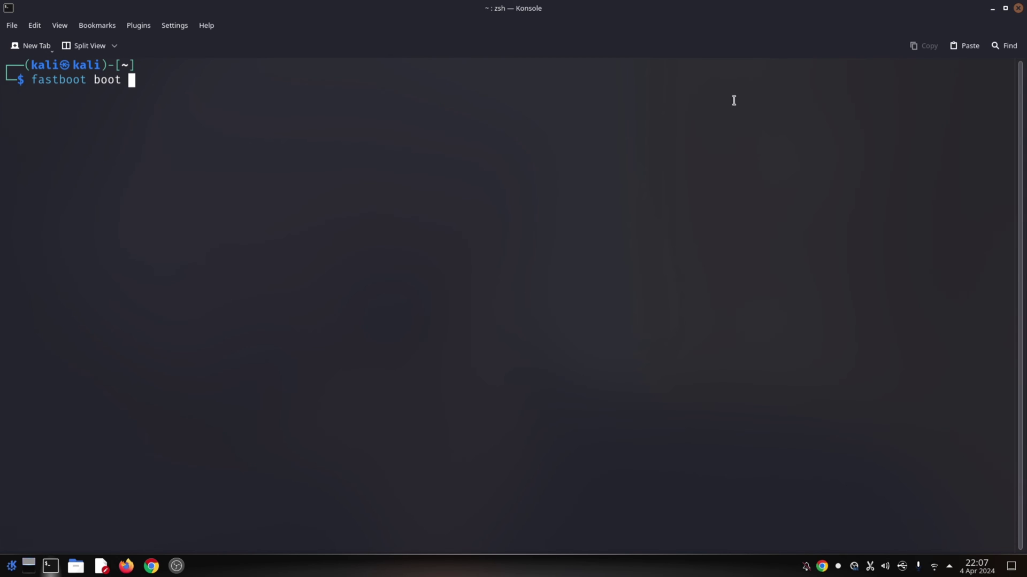
# Step: Drag TWRP-3.7.0_12-fajita.img from Dolphin into the 'fastboot boot' command
pyautogui.click(76, 567)
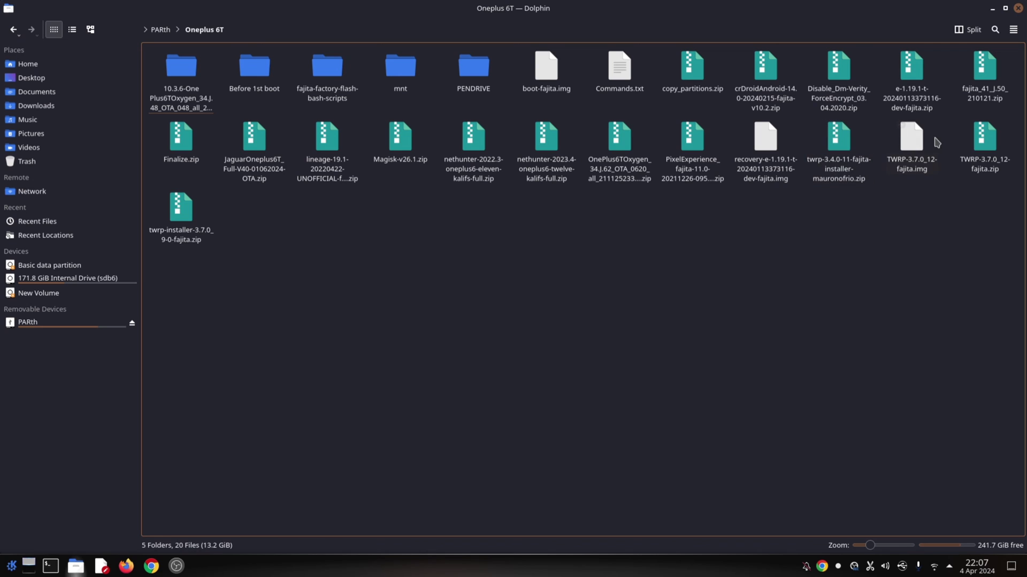
pyautogui.moveTo(911, 148)
pyautogui.moveTo(910, 153); pyautogui.dragTo(53, 565)
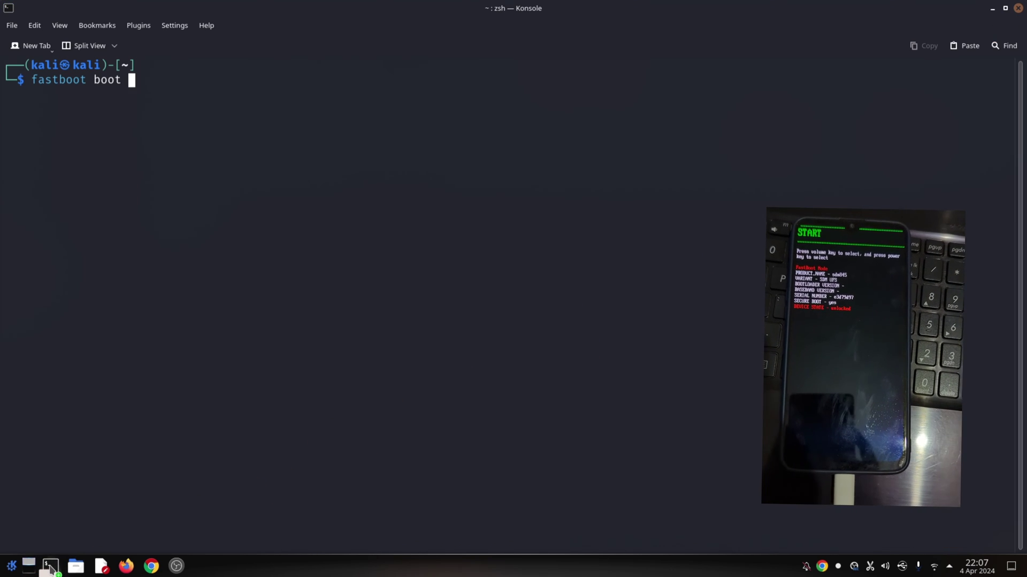
pyautogui.moveTo(53, 566); pyautogui.dragTo(241, 368)
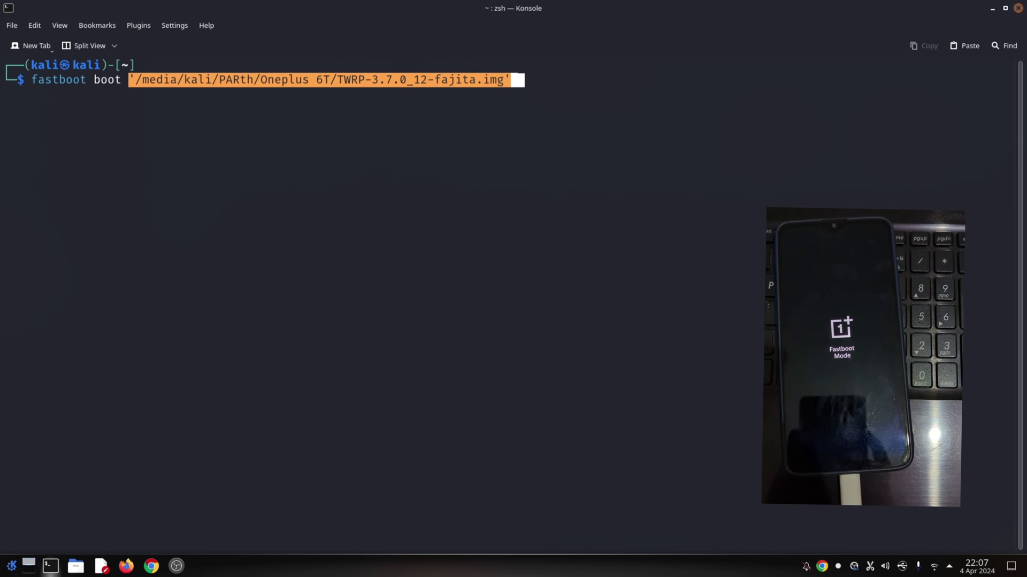
# Step: Run the fastboot boot command, sending the 40748 KB TWRP image to the phone
pyautogui.press('Return')
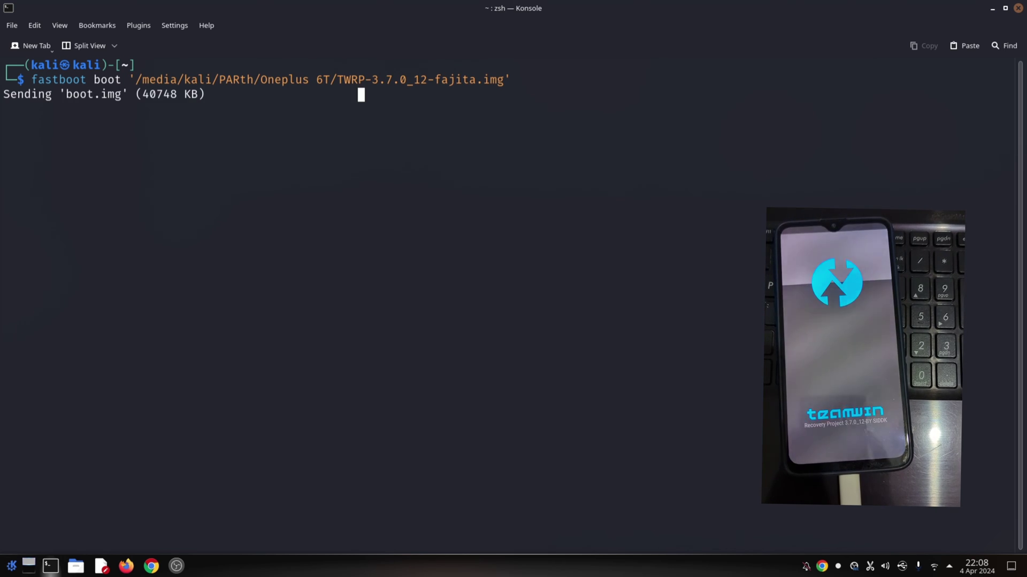